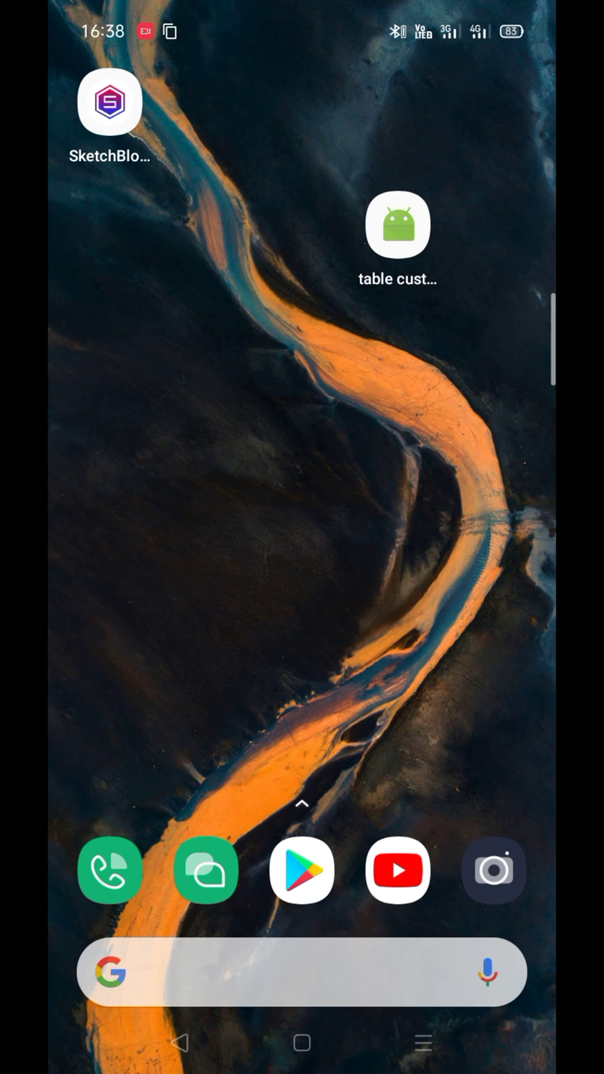
- Launch the table custom demo to view its yellow text grid, then show recent apps
mouse_move(398, 225)
mouse_down()
mouse_move(315, 356)
mouse_move(398, 225)
mouse_up()
click(407, 239)
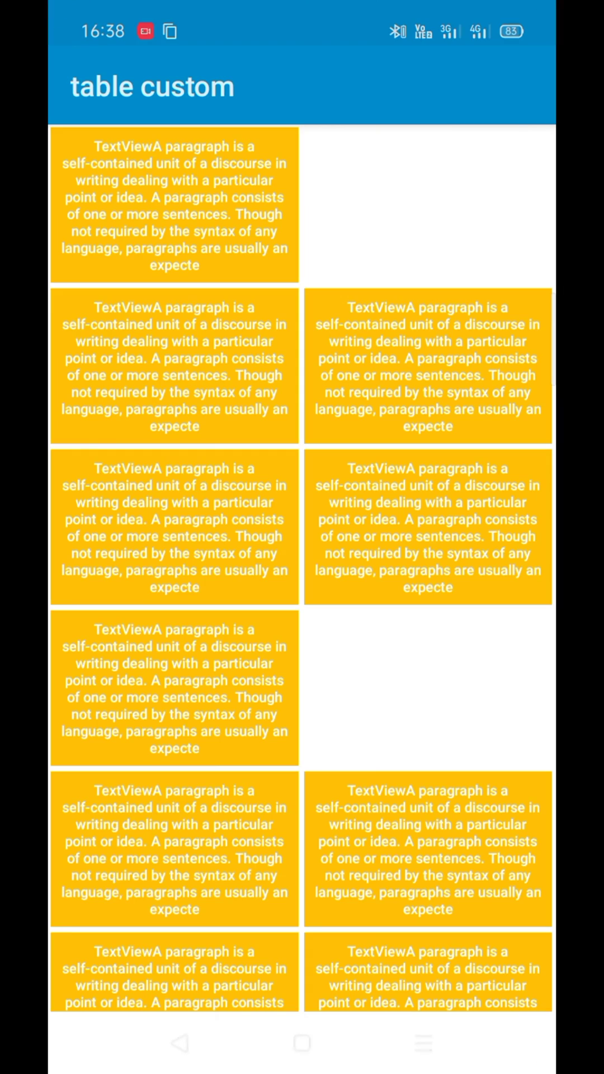
scroll(431, 504, down, 5)
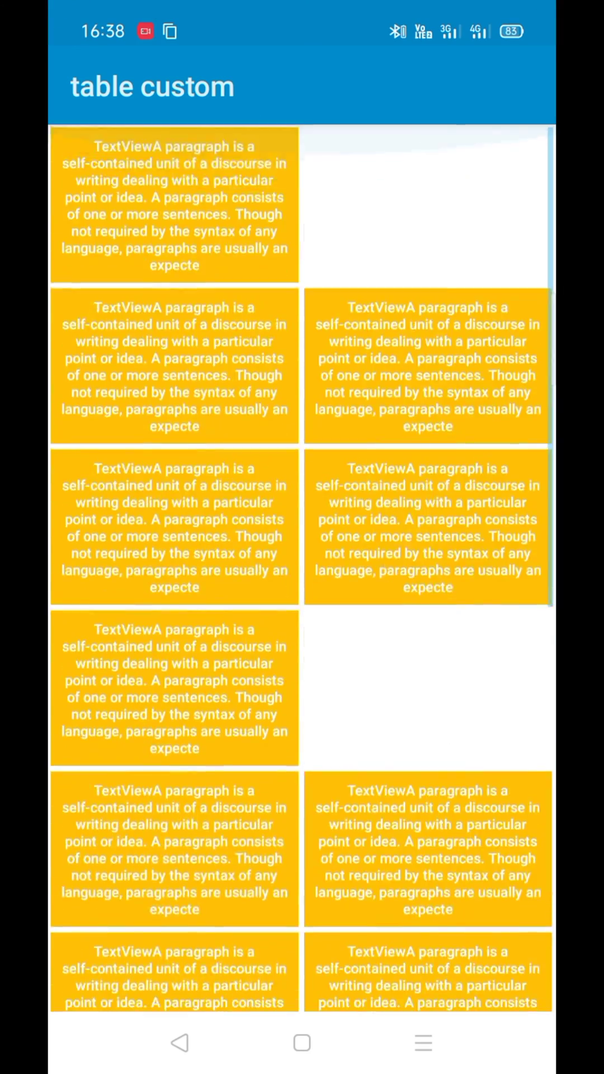
scroll(400, 479, down, 5)
scroll(420, 588, up, 10)
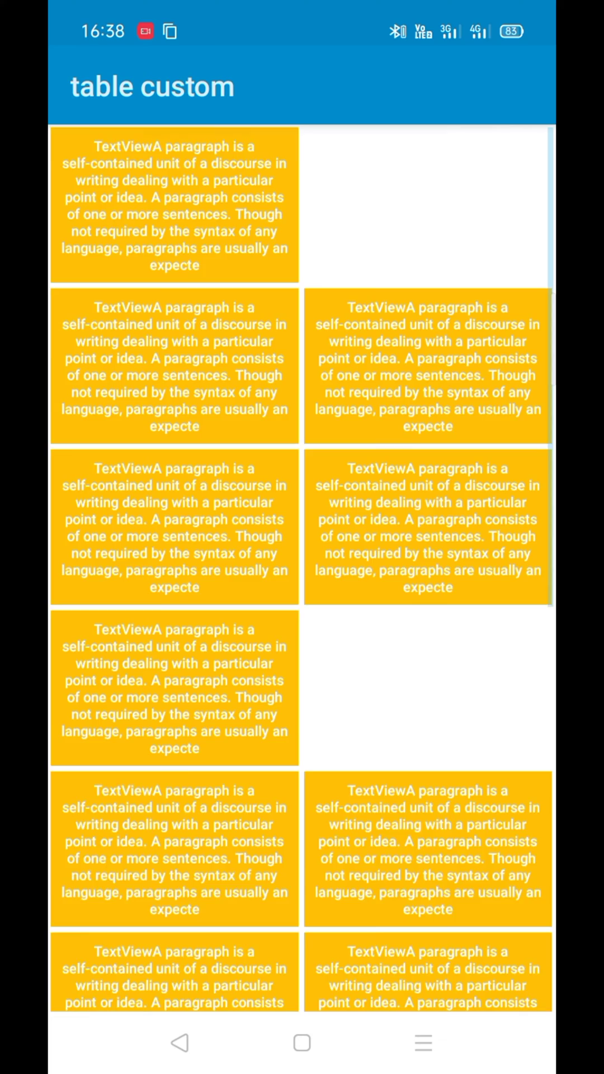
scroll(378, 503, down, 5)
scroll(419, 365, up, 5)
click(423, 1041)
- Switch to Sketchware's NewProject93 editor and briefly check its layout component list
drag(297, 684, 475, 695)
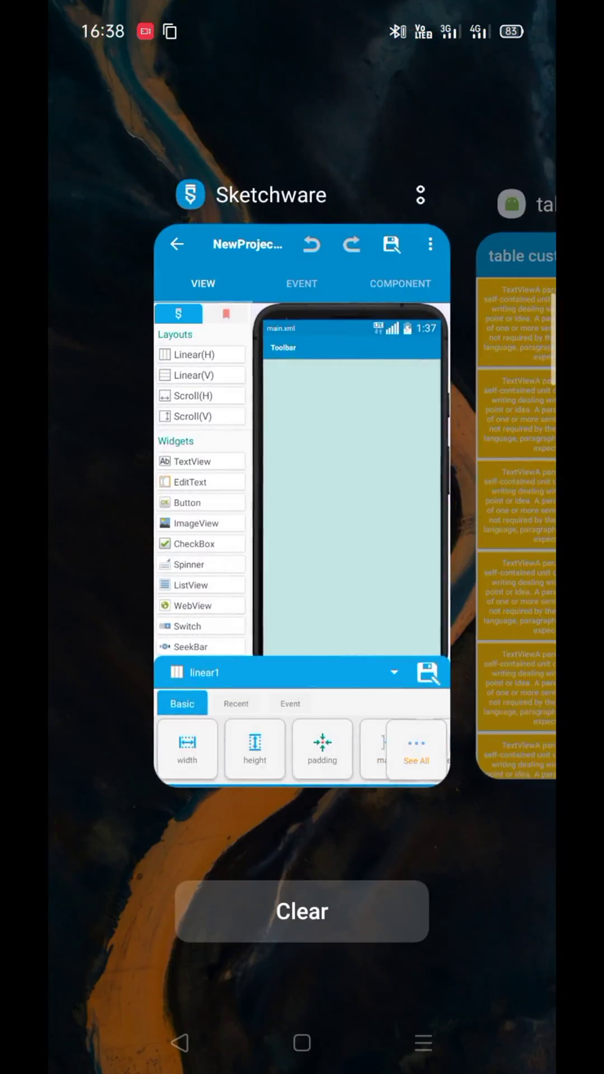
click(260, 503)
click(358, 812)
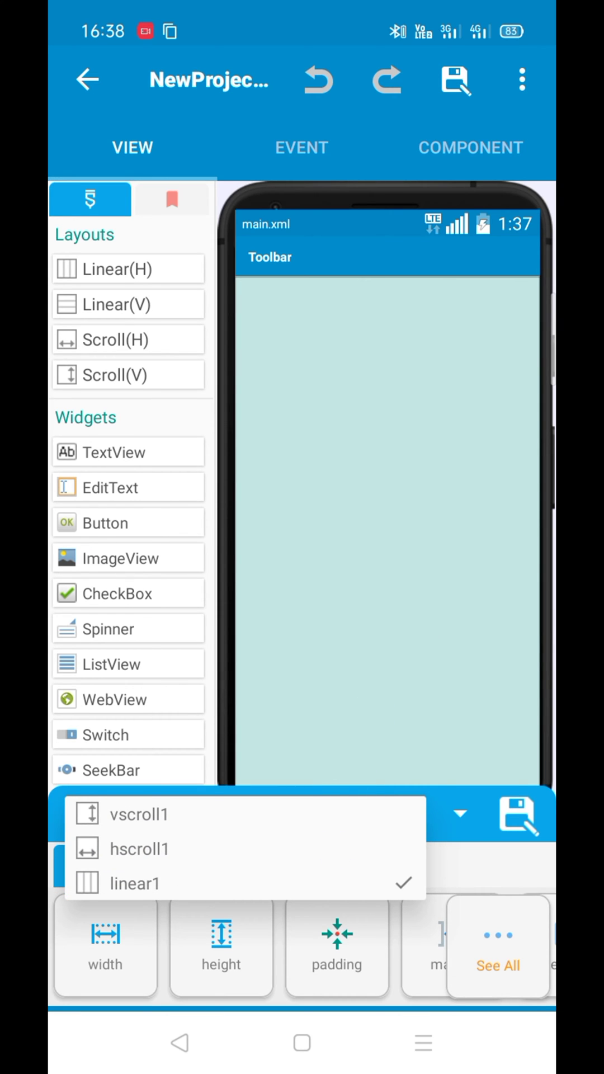
click(309, 157)
- View onCreate's table-building blocks, return to the main.xml layout, then go home
click(308, 153)
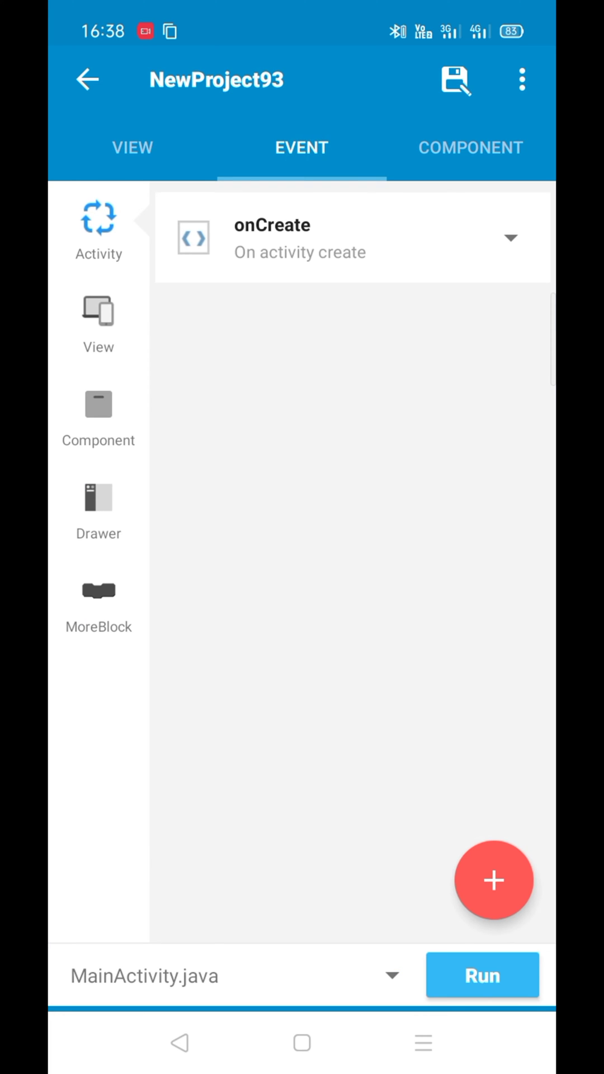
click(254, 245)
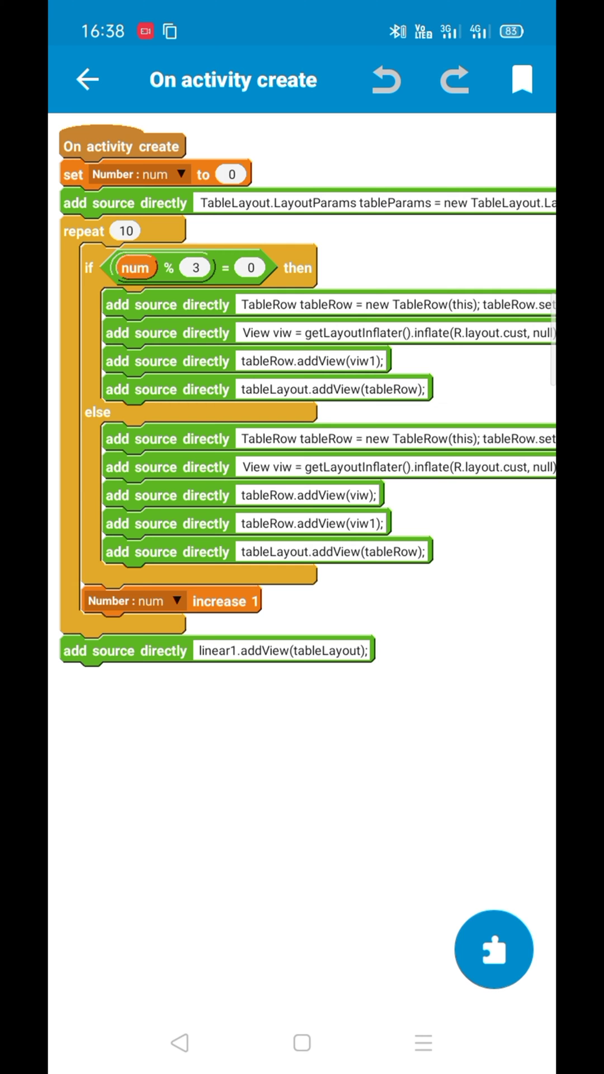
click(180, 1043)
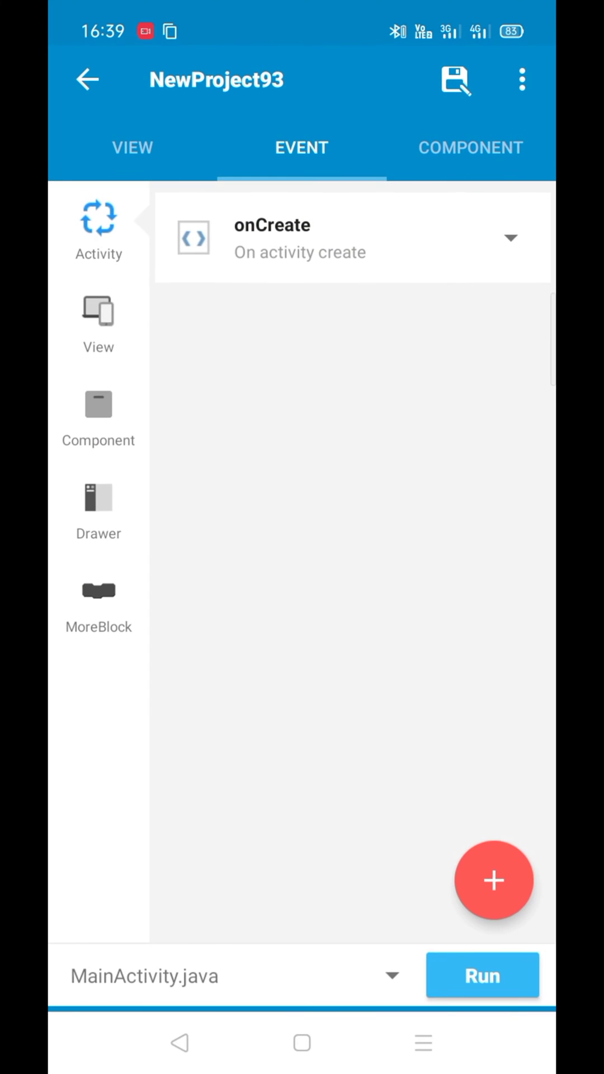
drag(277, 755, 479, 756)
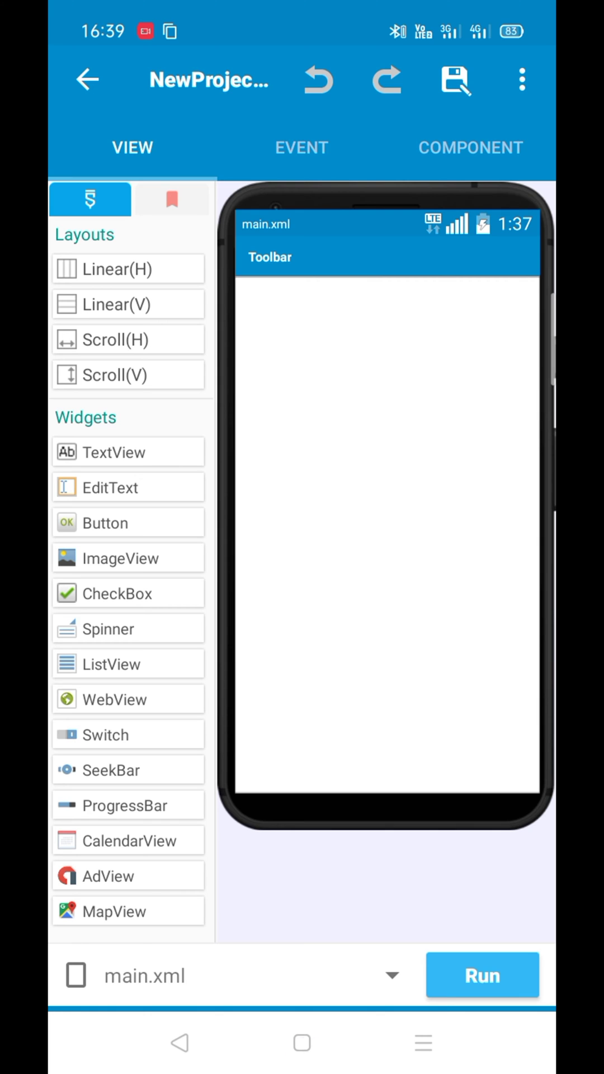
click(302, 1043)
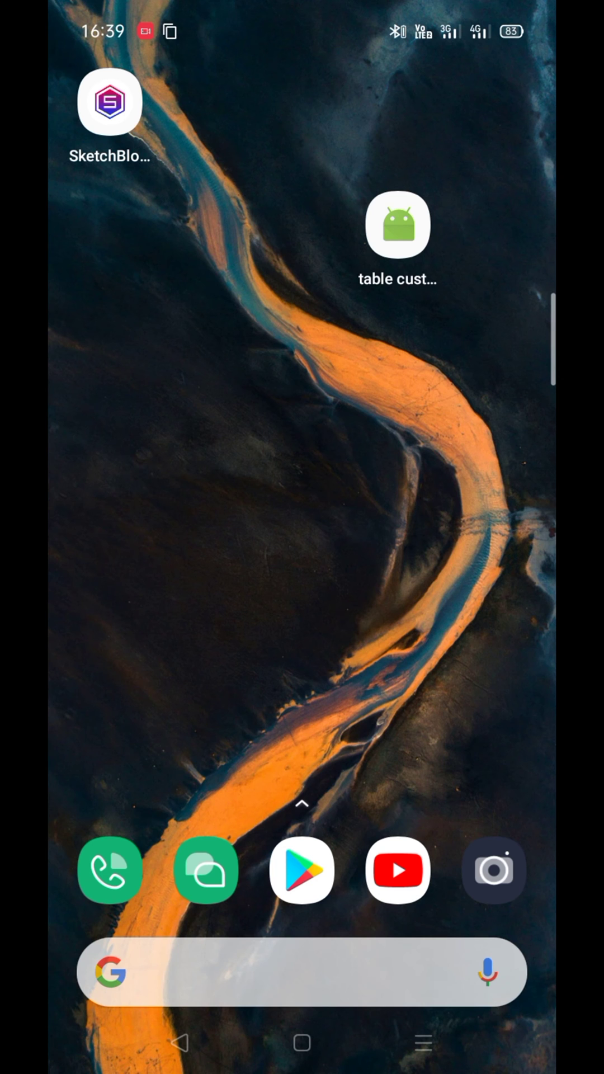
- Launch SketchBlock and open Project Backup & Restore to restore a project
click(109, 102)
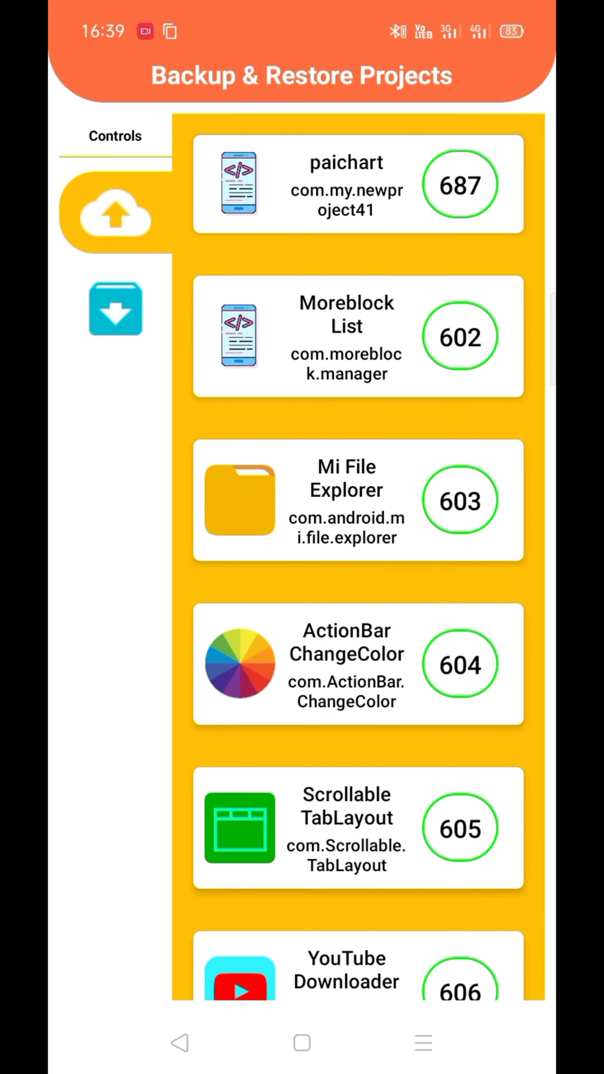
click(115, 308)
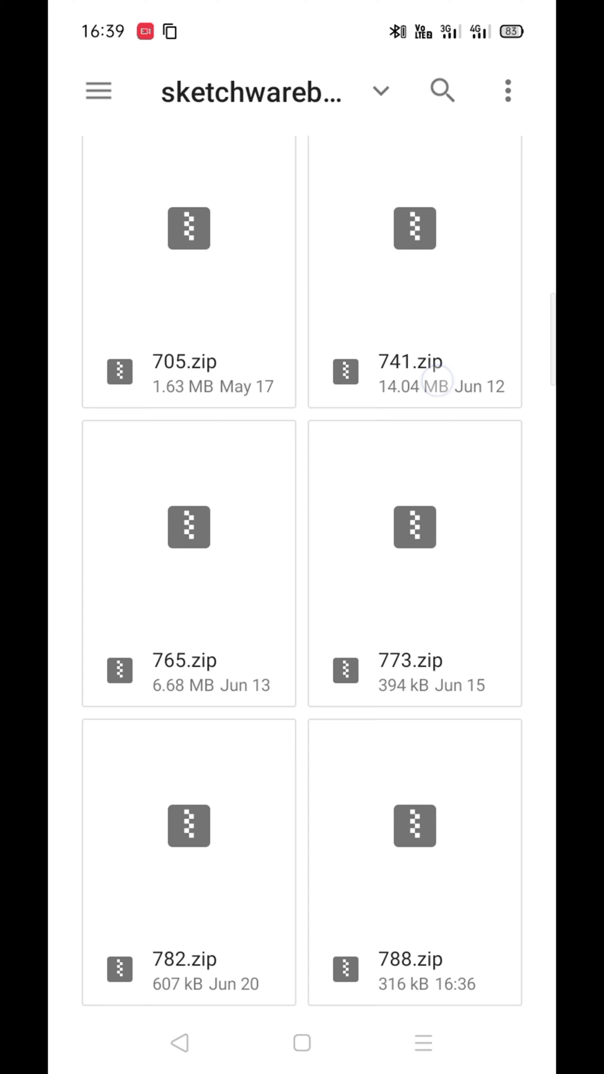
- Select 788.zip from the sketchware backup folder
drag(481, 836, 451, 848)
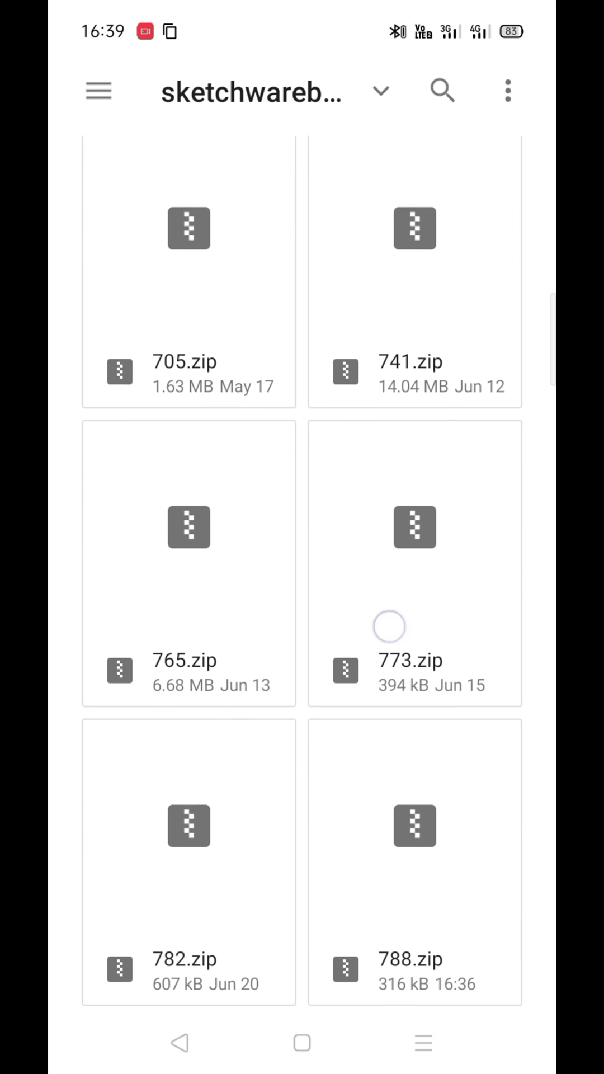
click(411, 882)
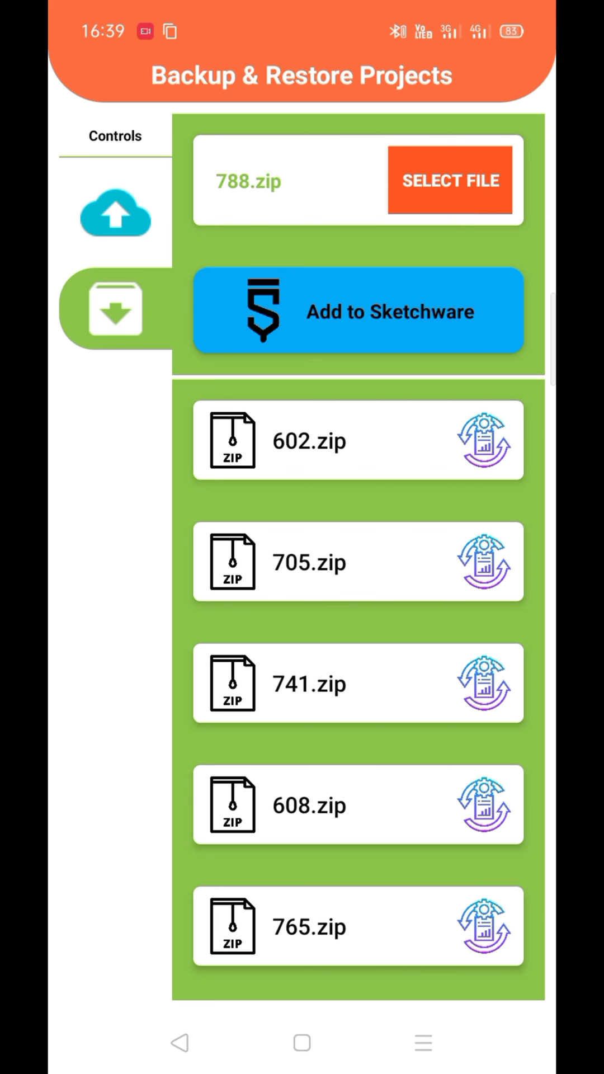
- Back out of SketchBlock to the home screen and relaunch table custom
click(180, 1043)
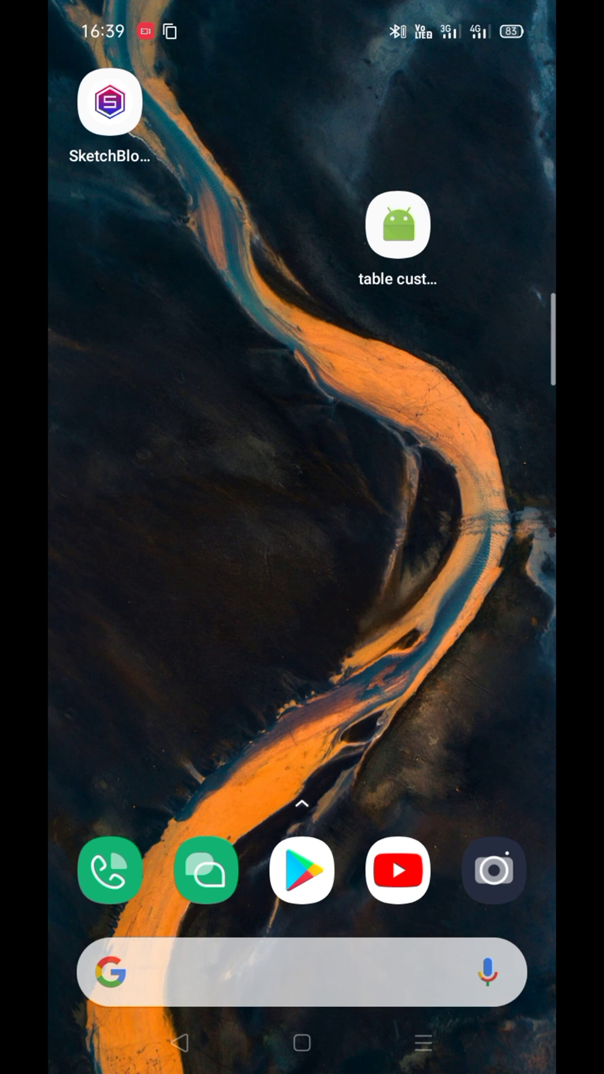
click(397, 225)
scroll(396, 790, down, 3)
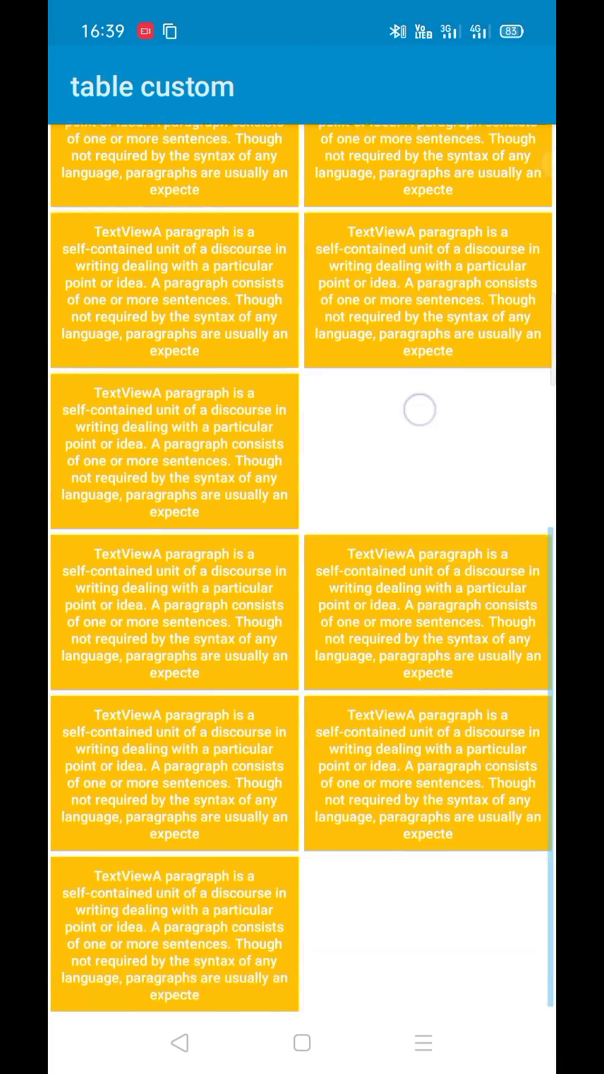
scroll(396, 790, down, 3)
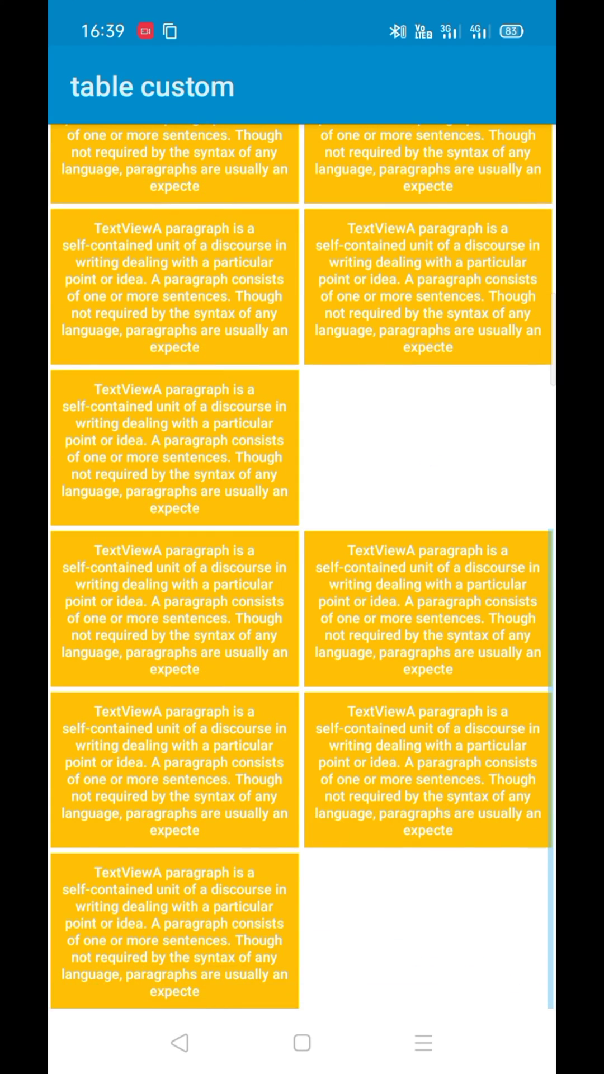
scroll(428, 537, up, 5)
scroll(302, 571, down, 2)
scroll(302, 570, up, 2)
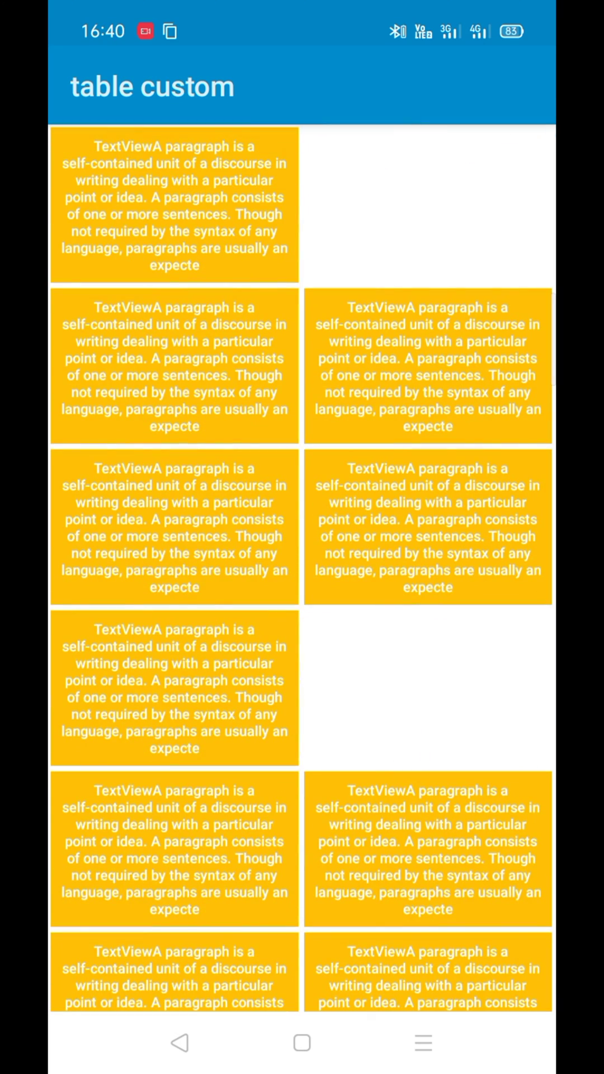